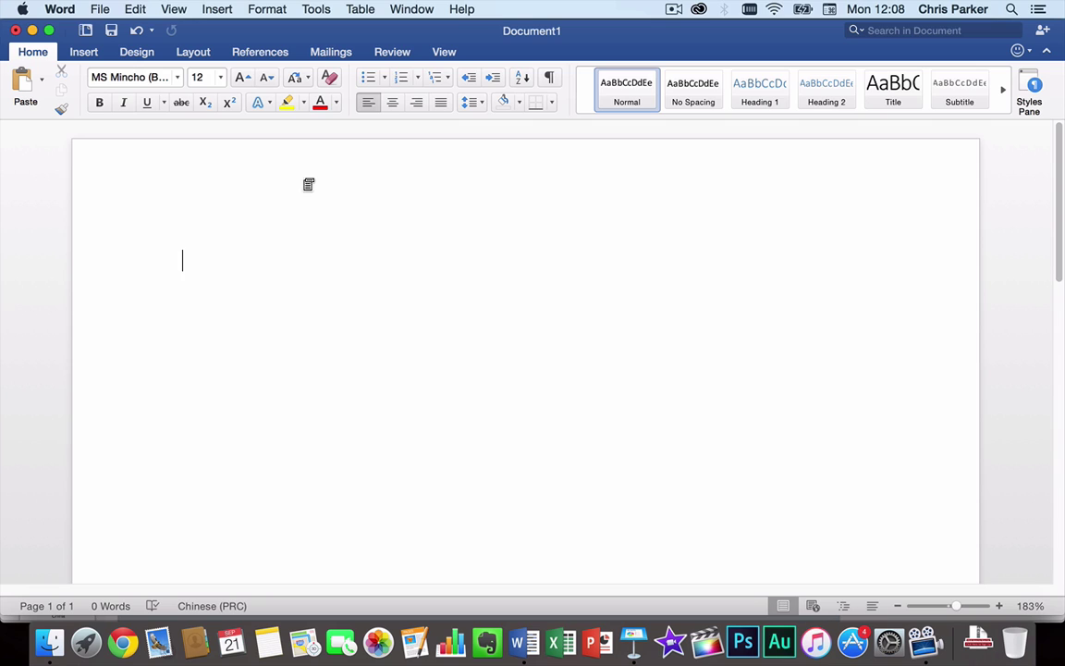
# Switch to System Preferences and open the keyboard's input source settings
pyautogui.click(23, 9)
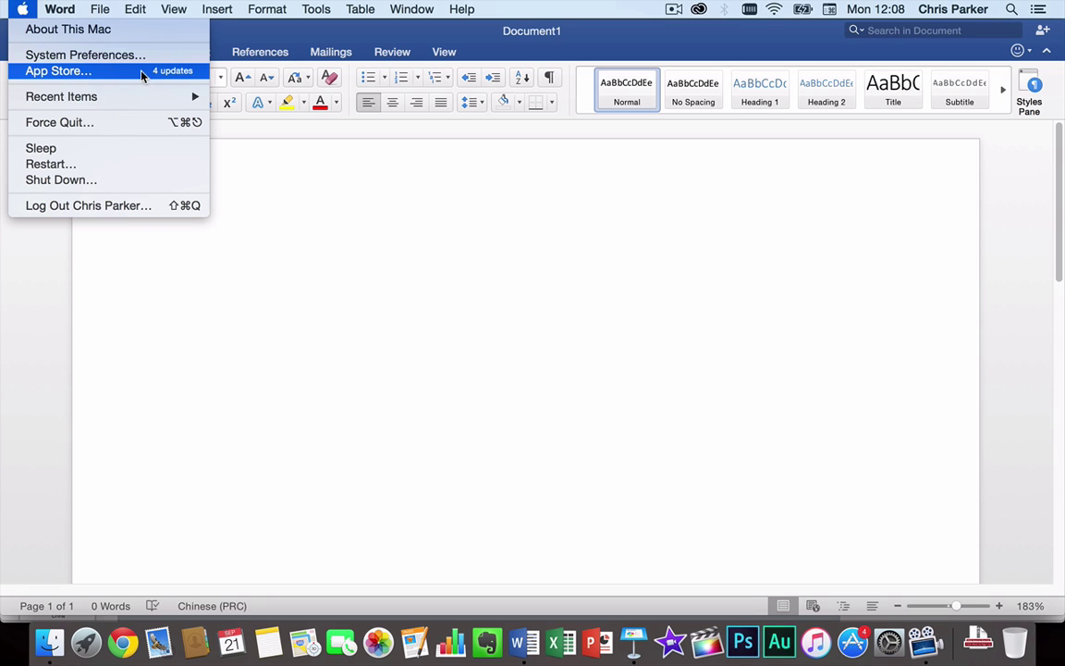
pyautogui.click(85, 55)
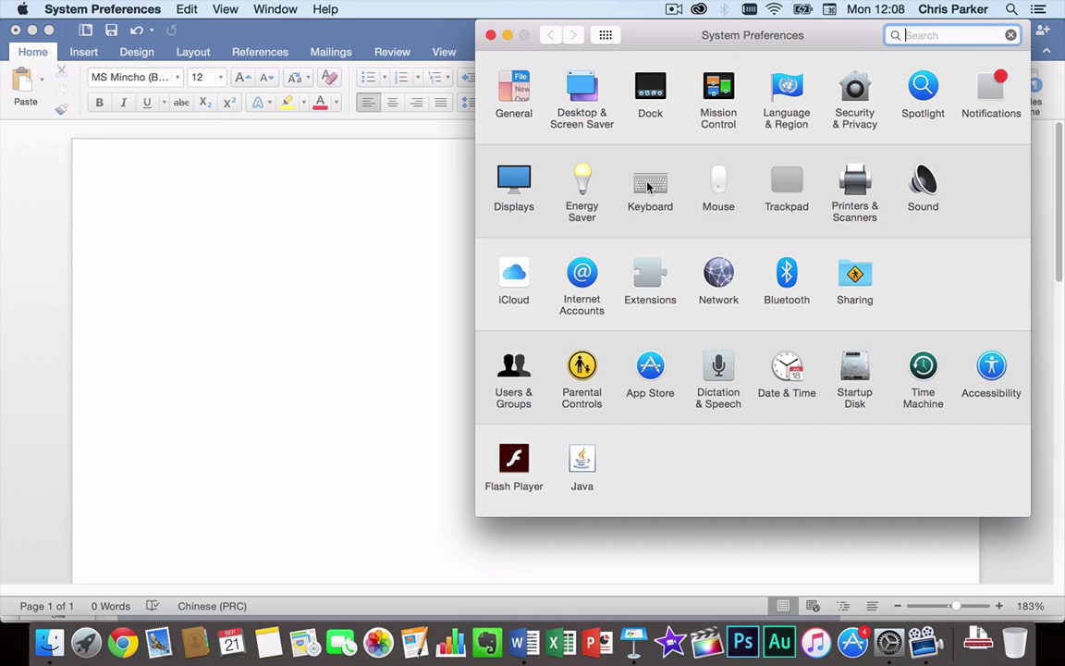
pyautogui.click(650, 183)
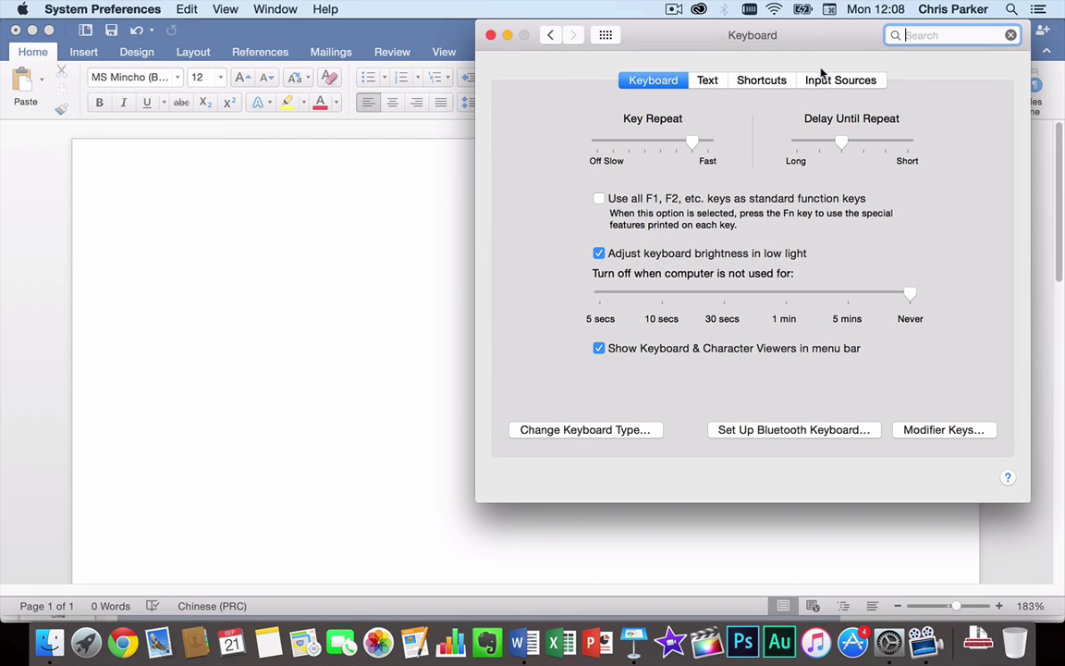
pyautogui.click(870, 81)
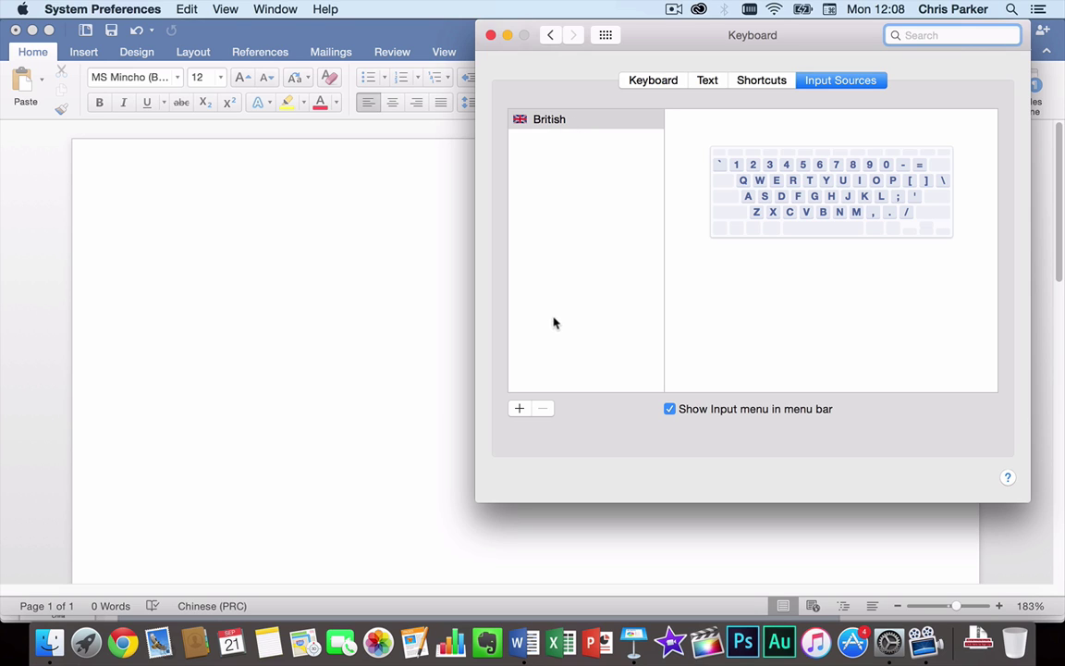
# Add Pinyin - Simplified from the Chinese, Simplified language as a new keyboard input source
pyautogui.click(520, 410)
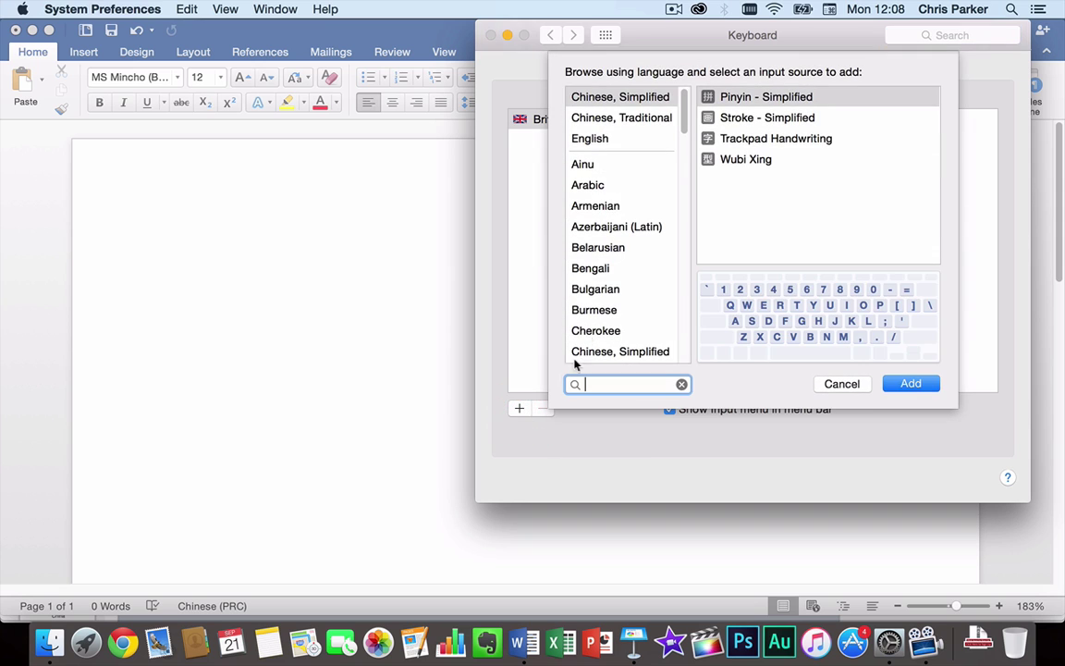
pyautogui.scroll(-3, 622, 300)
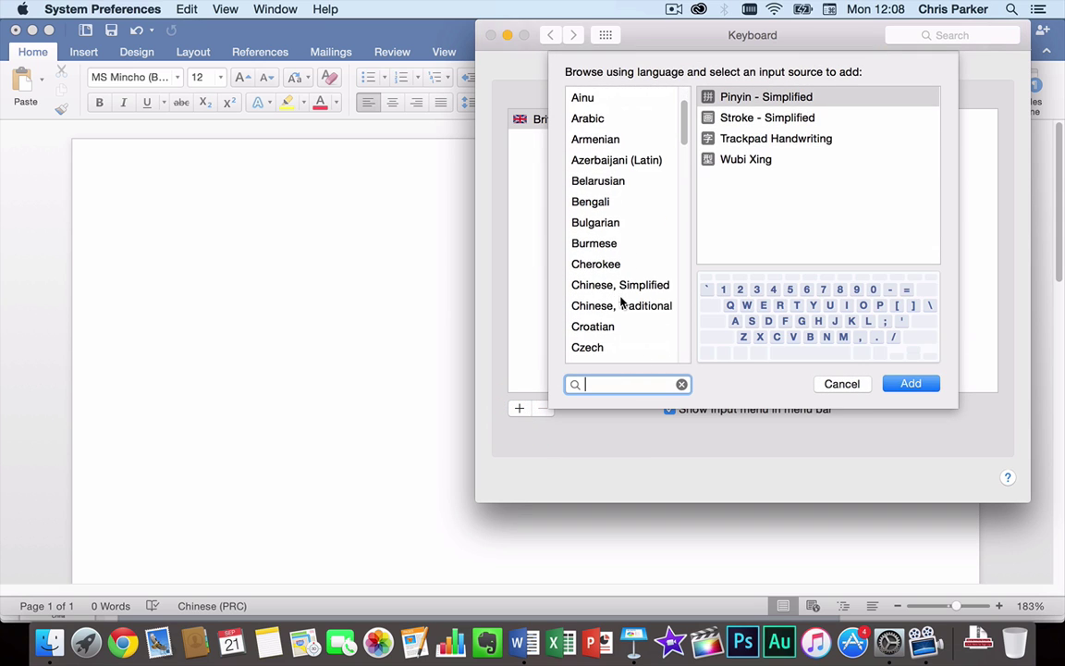
pyautogui.scroll(-1, 622, 303)
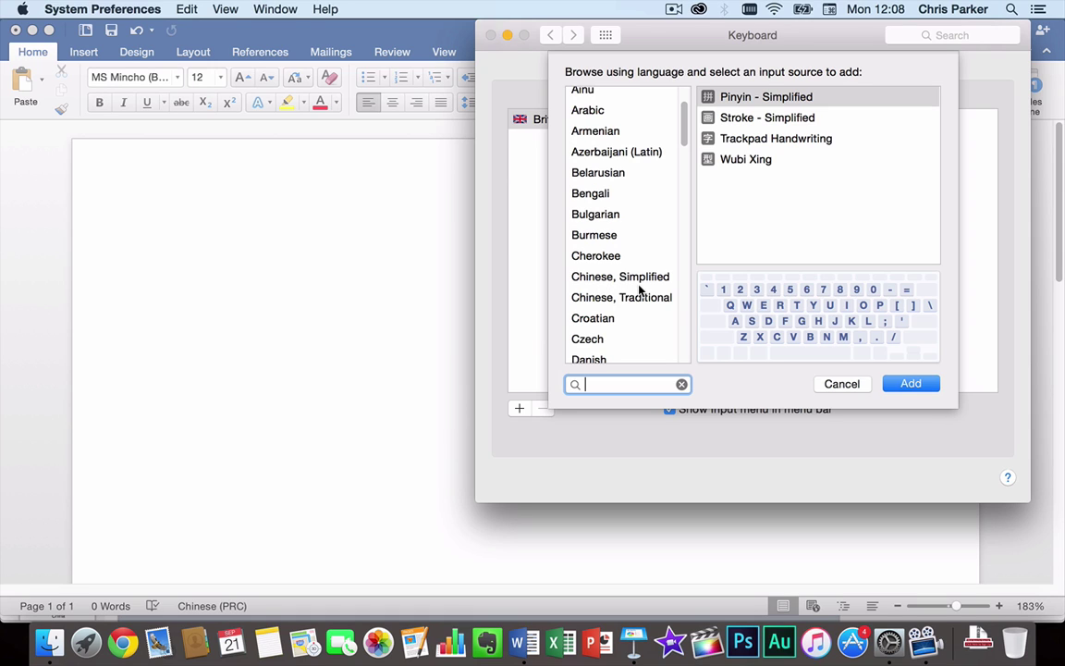
pyautogui.click(640, 277)
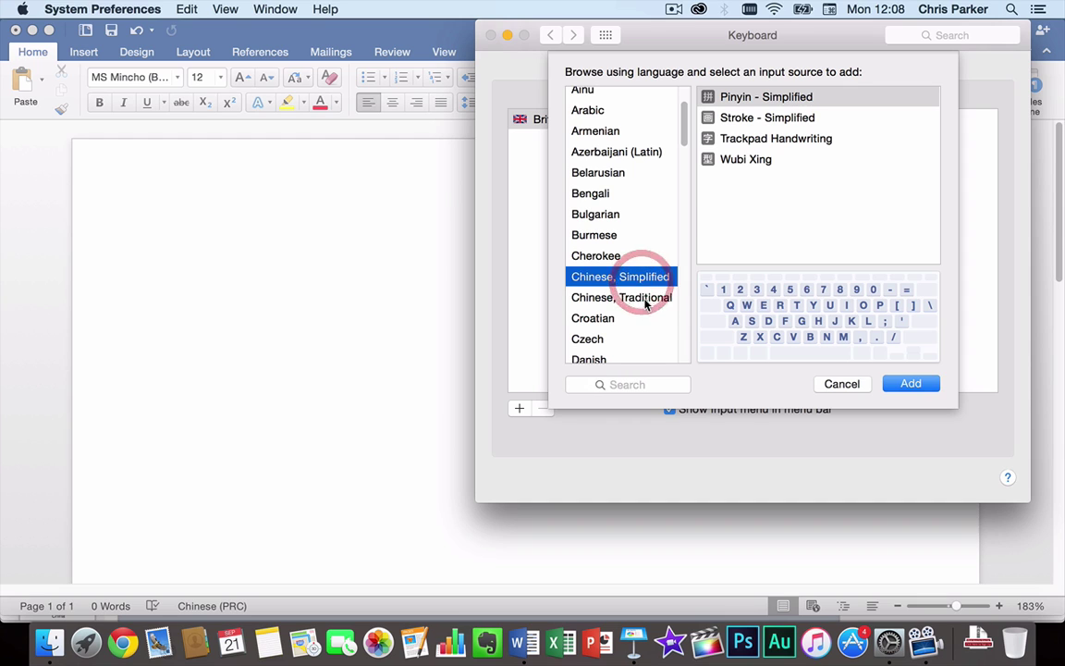
pyautogui.click(644, 297)
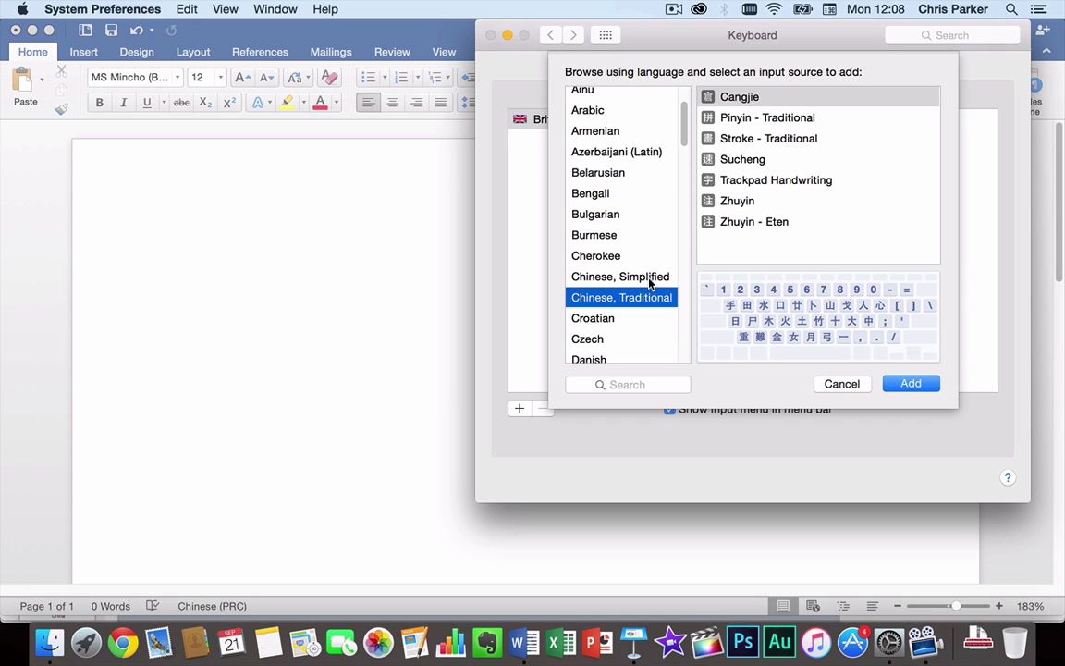
pyautogui.click(648, 279)
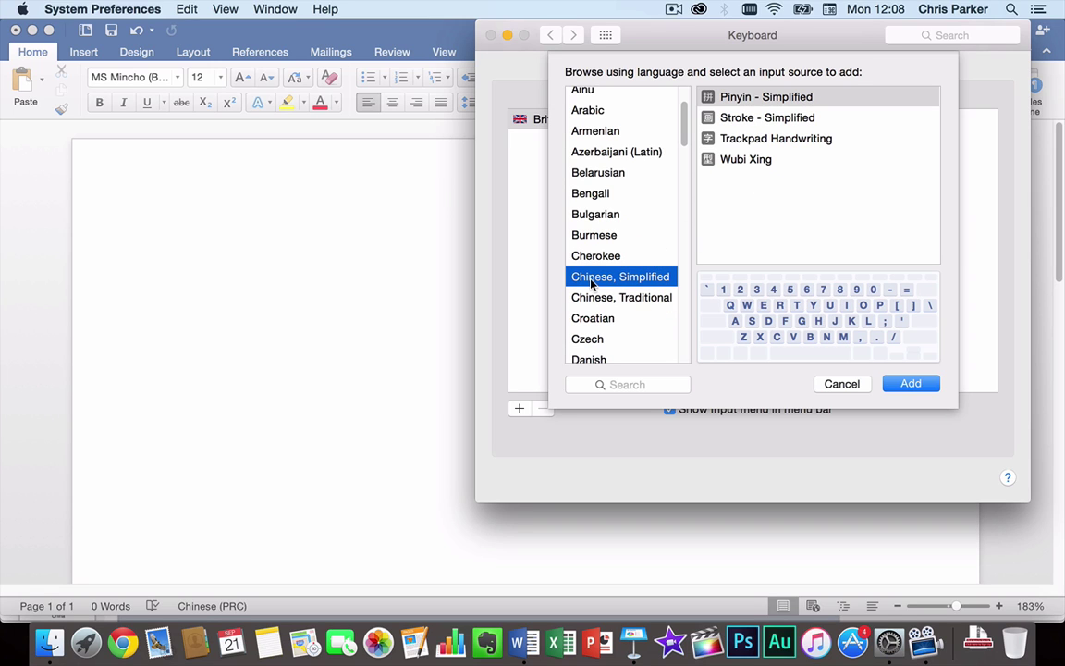
pyautogui.click(792, 98)
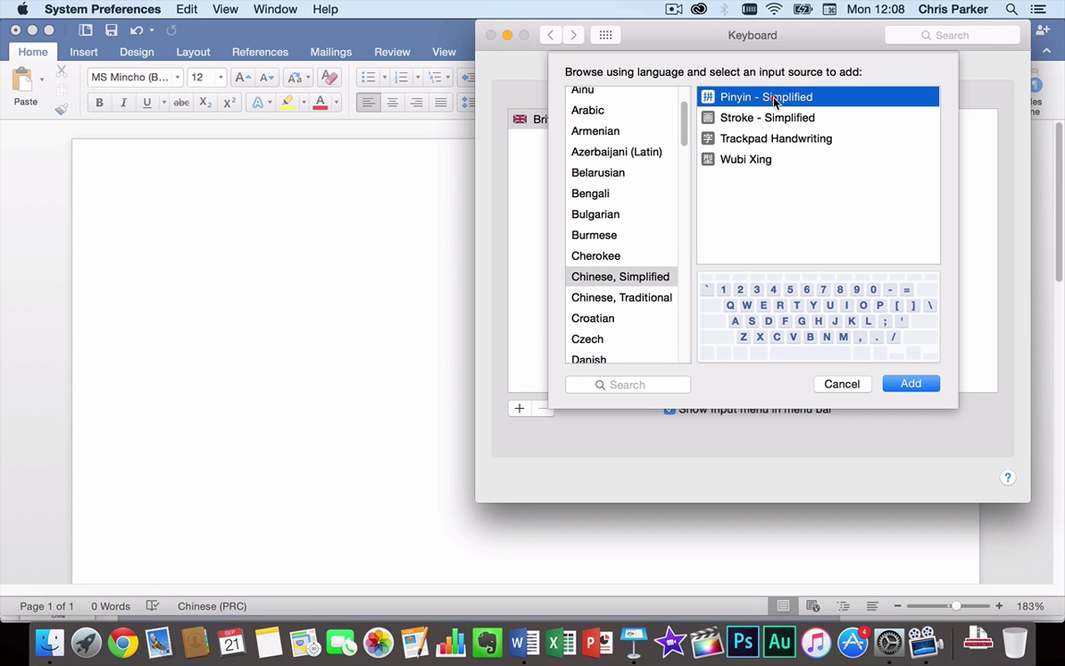
pyautogui.click(913, 385)
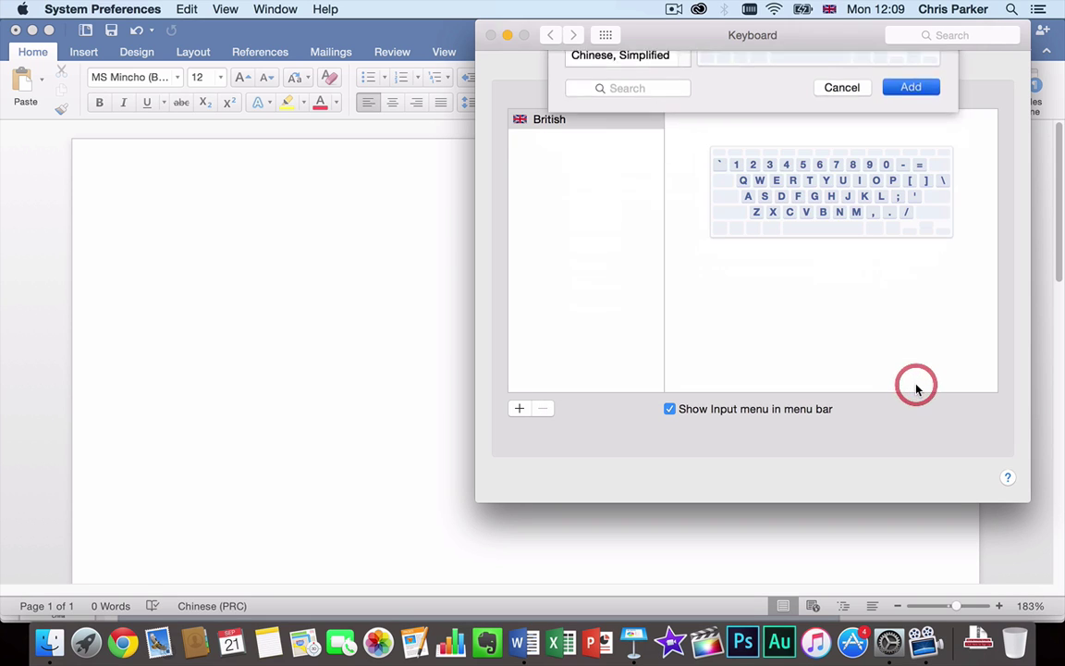
# Add Pinyin - Traditional from the Chinese, Traditional language as another keyboard input source
pyautogui.click(515, 410)
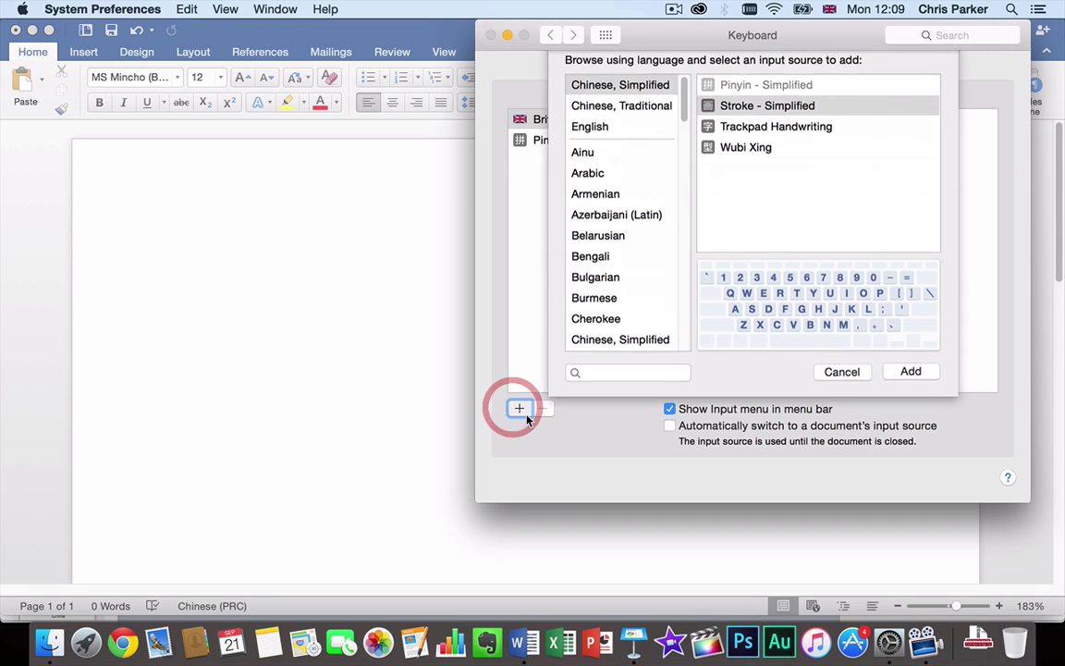
pyautogui.scroll(-2, 620, 314)
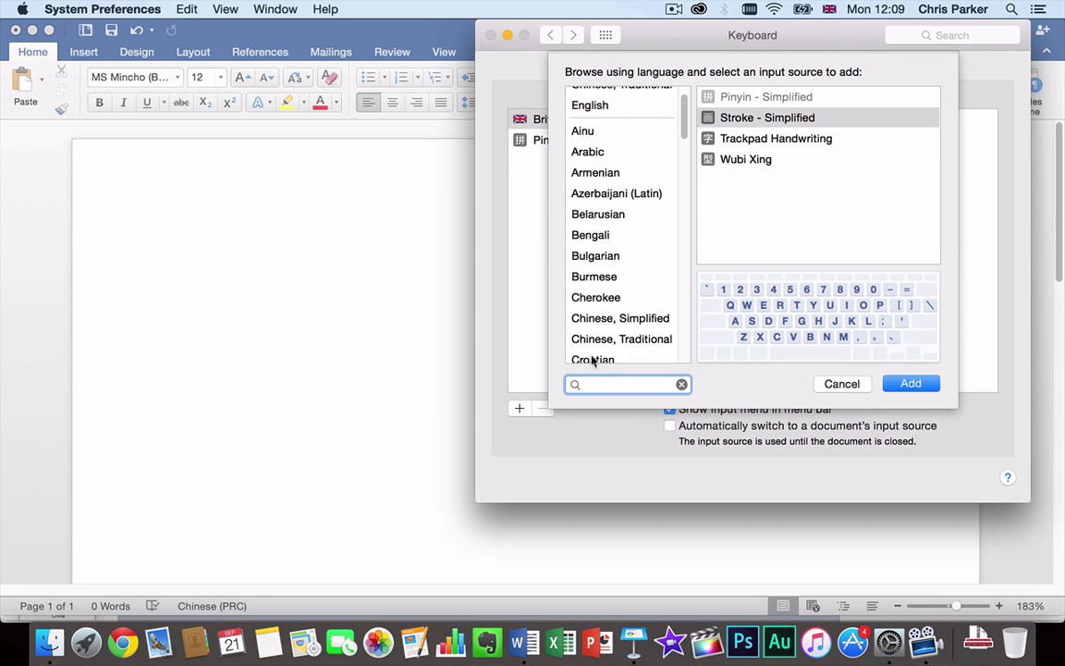
pyautogui.click(624, 340)
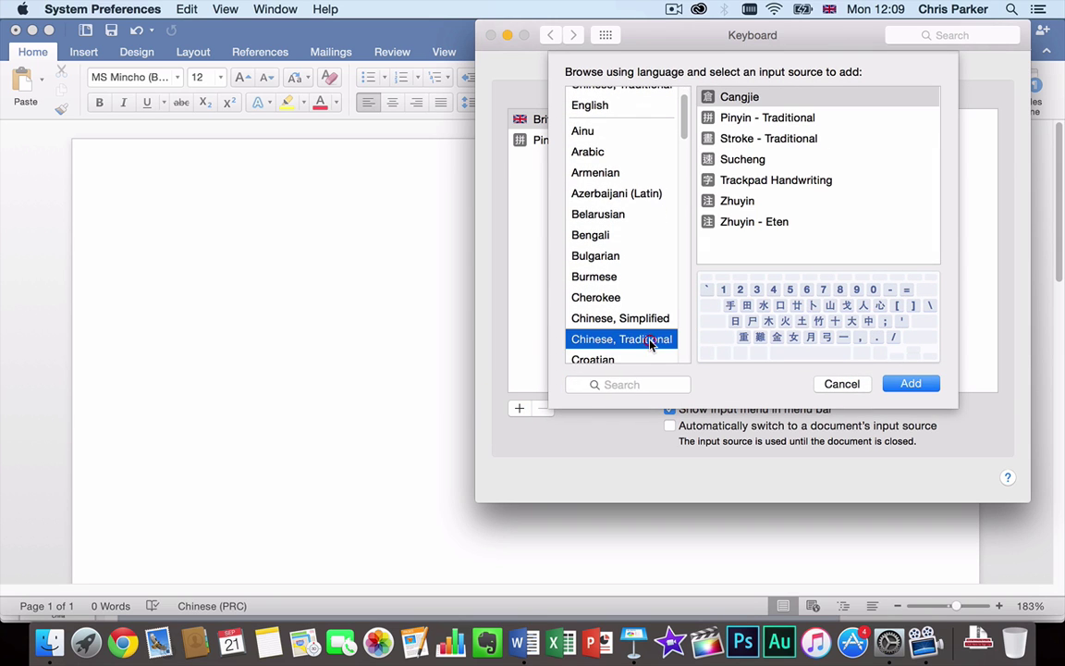
pyautogui.click(798, 123)
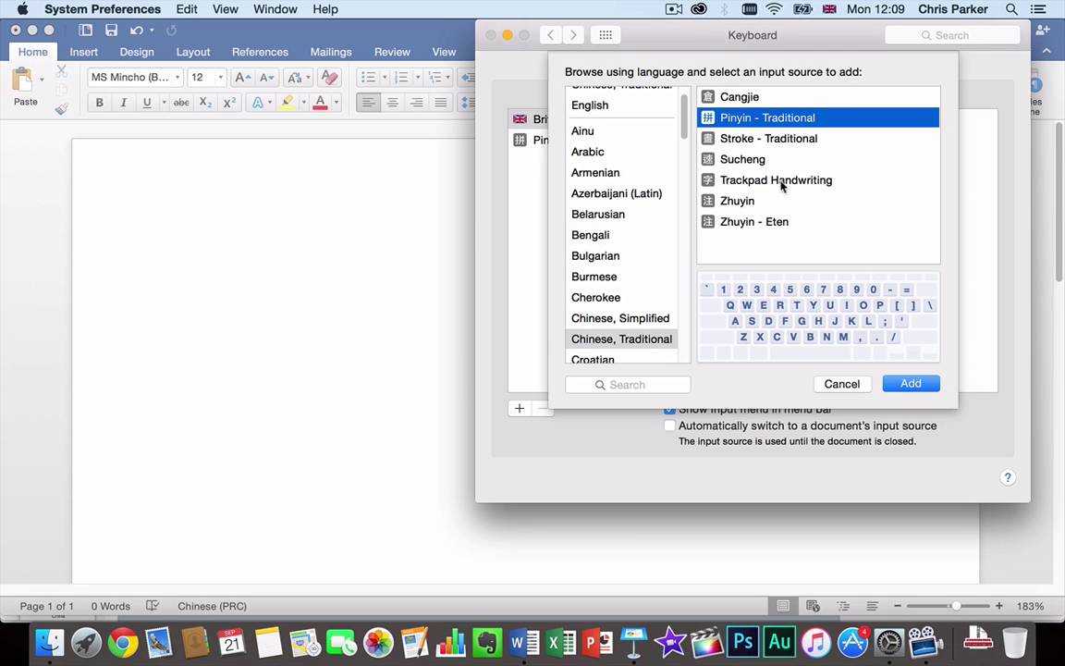
pyautogui.click(912, 383)
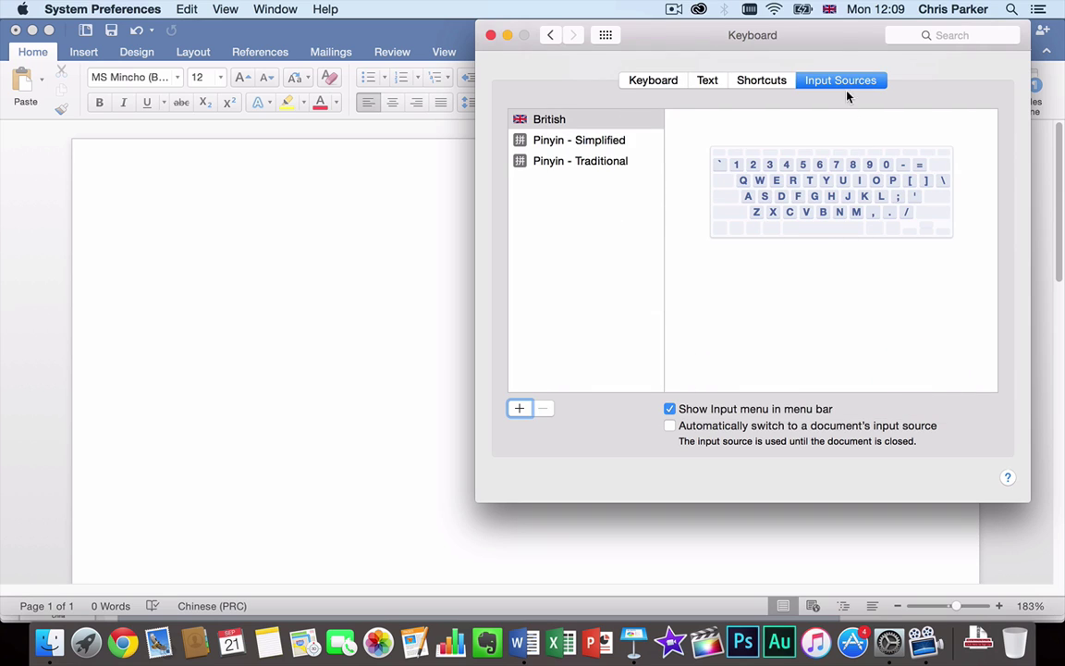
# Enable the keyboard shortcuts for selecting the previous and the next input source, and quit System Preferences
pyautogui.click(828, 10)
pyautogui.click(823, 11)
pyautogui.click(777, 84)
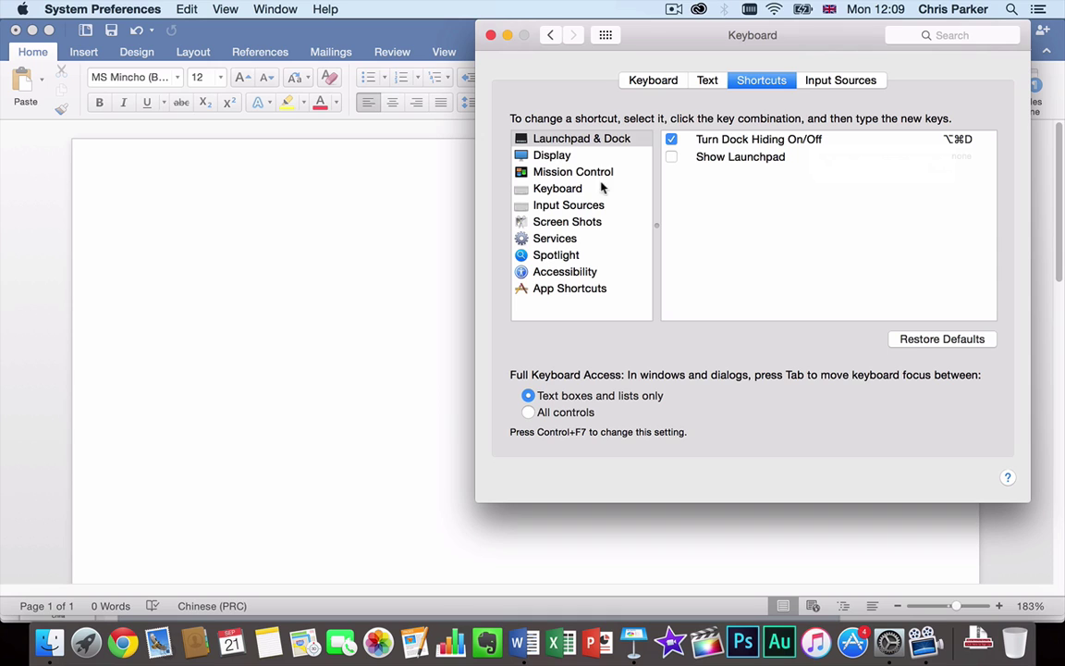
pyautogui.click(611, 207)
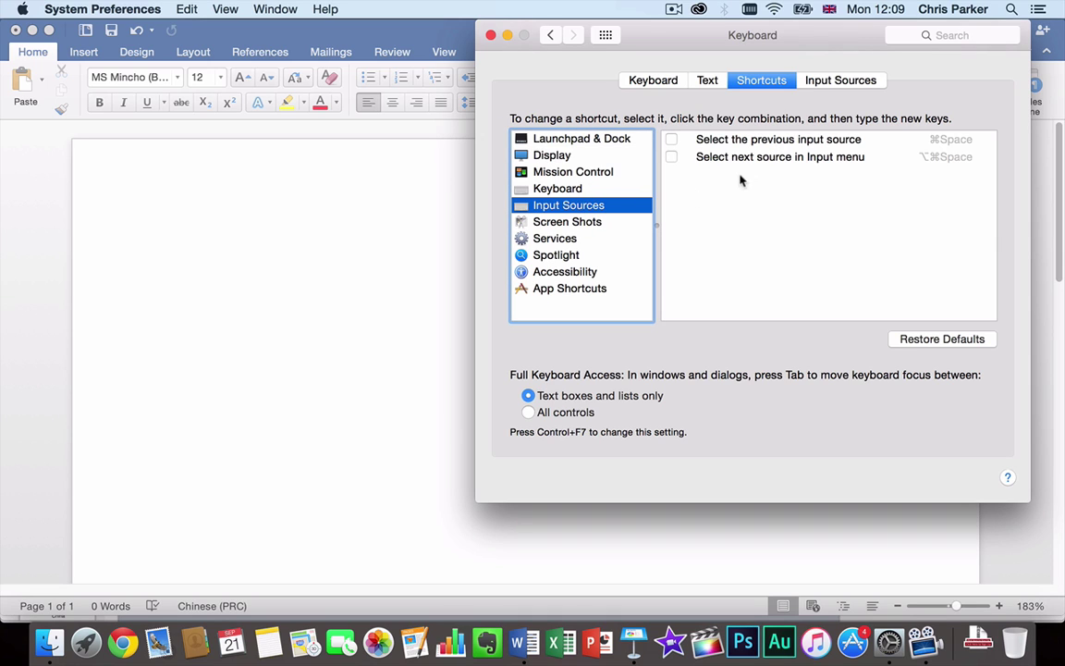
pyautogui.click(671, 140)
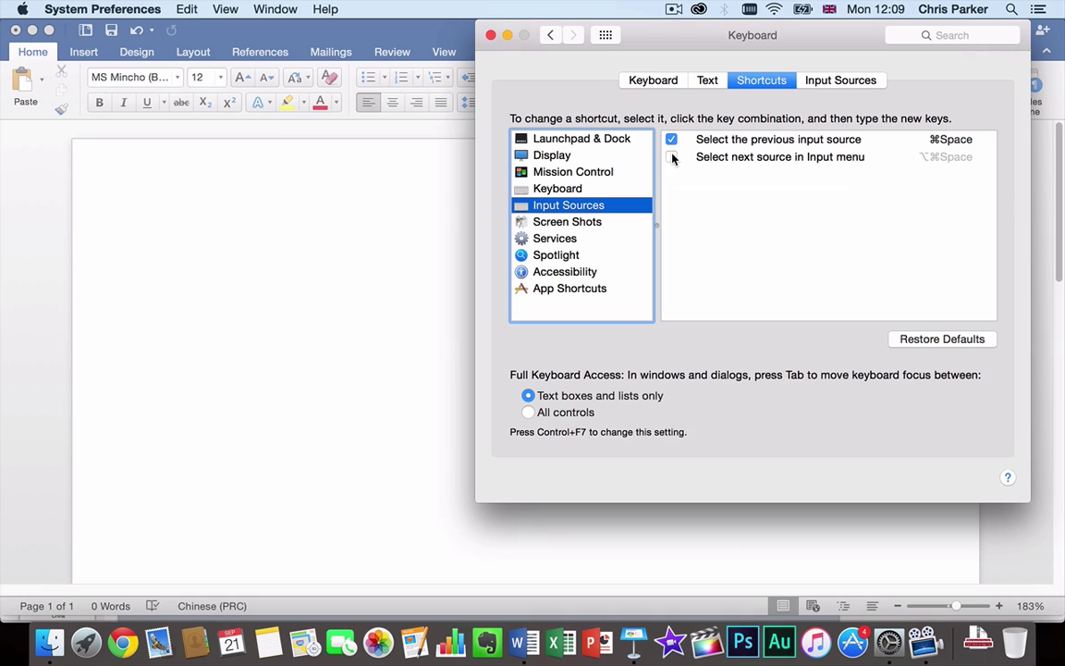
pyautogui.click(671, 157)
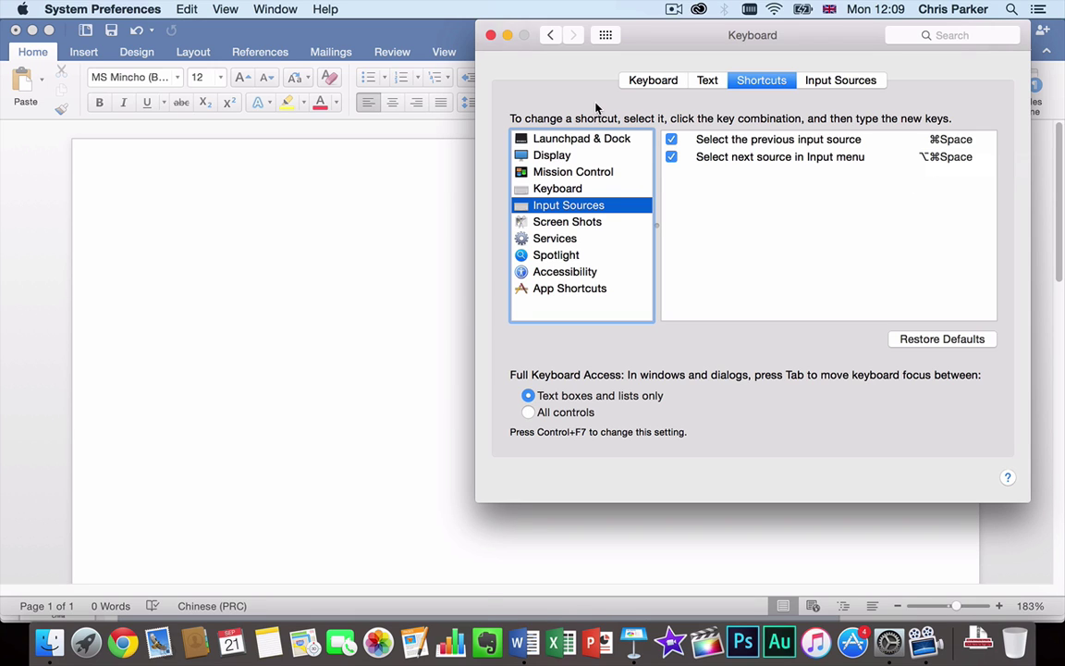
pyautogui.press('super+q')
# In the blank Word document, switch the input source to Pinyin - Simplified and write 我喜欢你
pyautogui.click(259, 257)
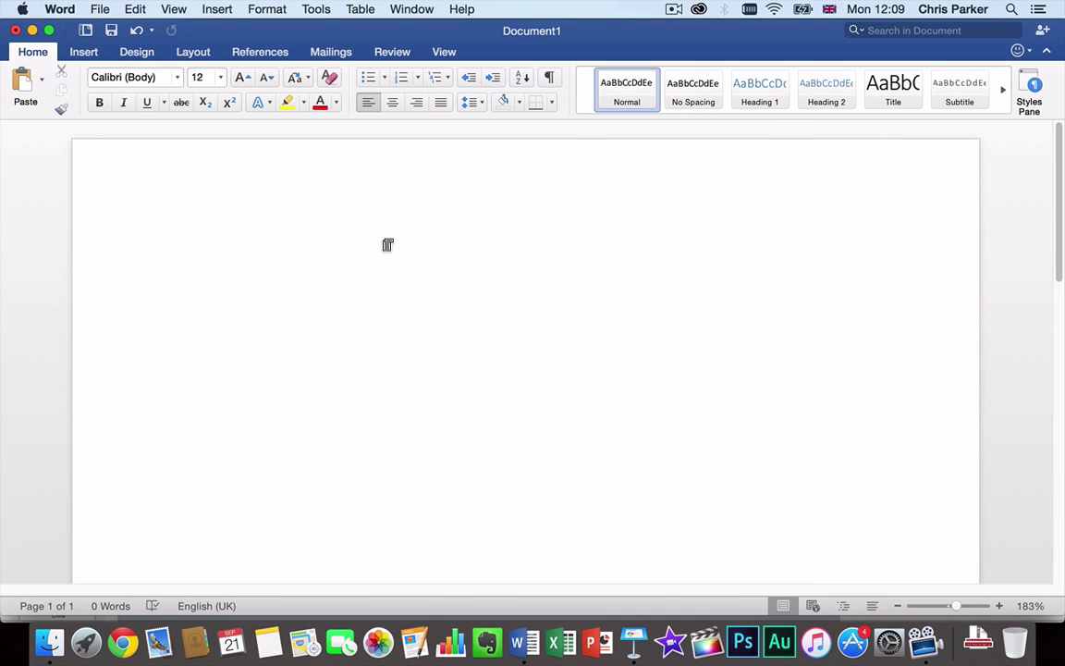
pyautogui.click(830, 11)
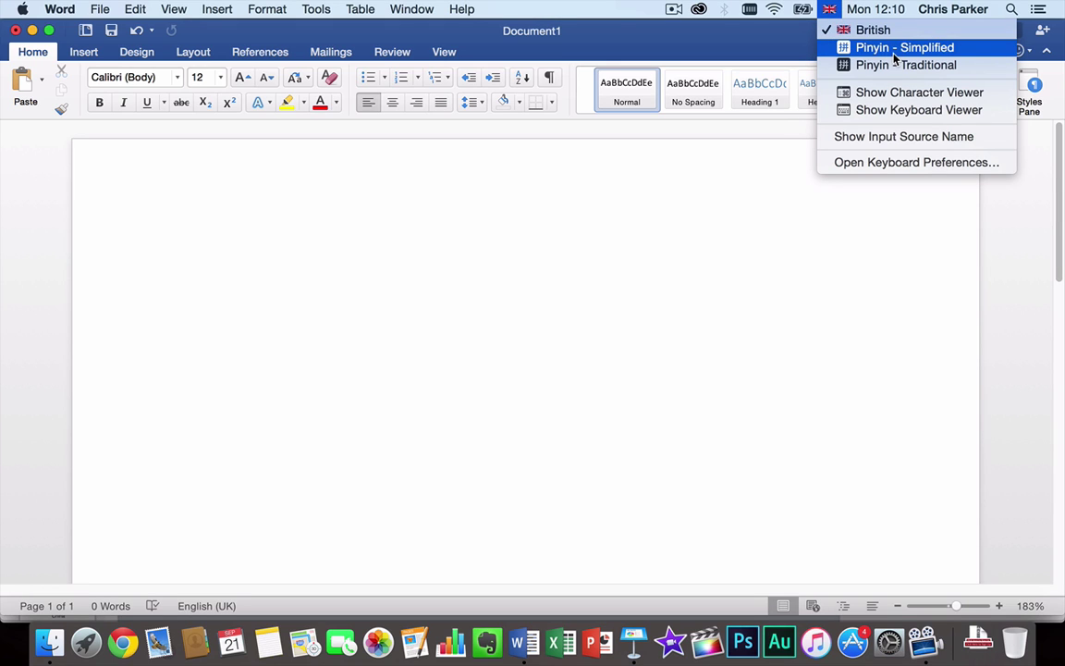
pyautogui.click(893, 54)
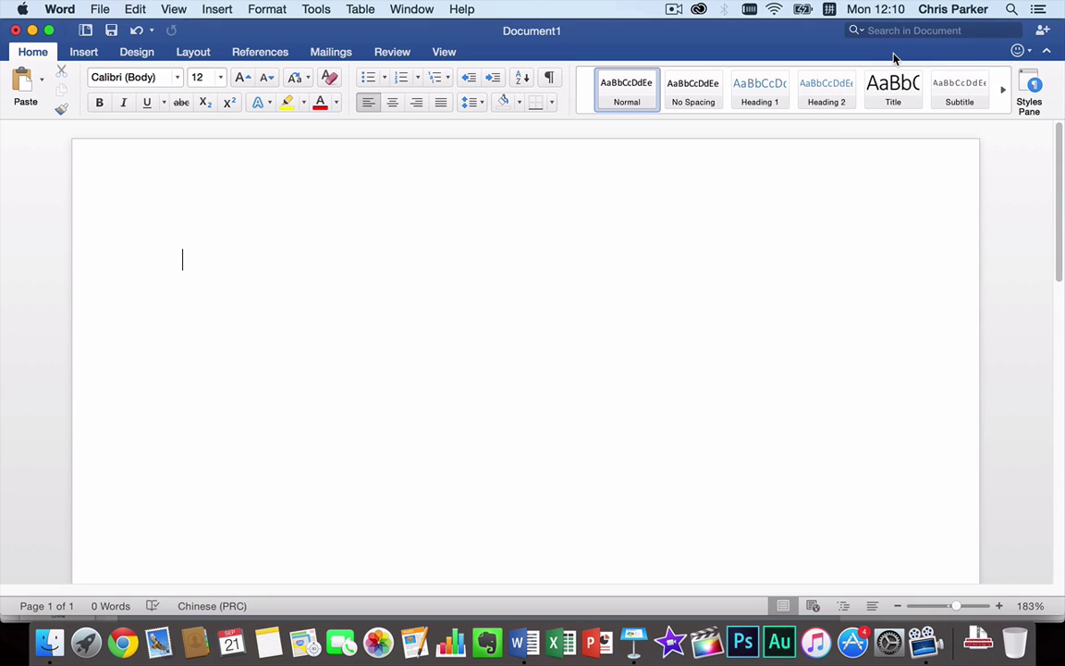
pyautogui.write('wox')
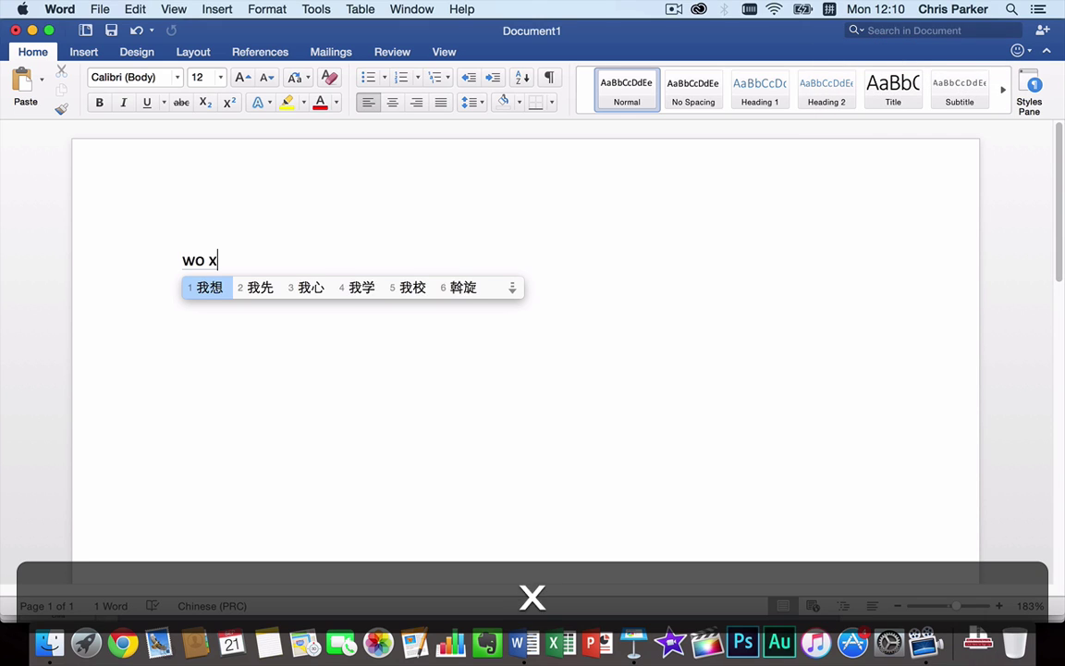
pyautogui.write('ihuan')
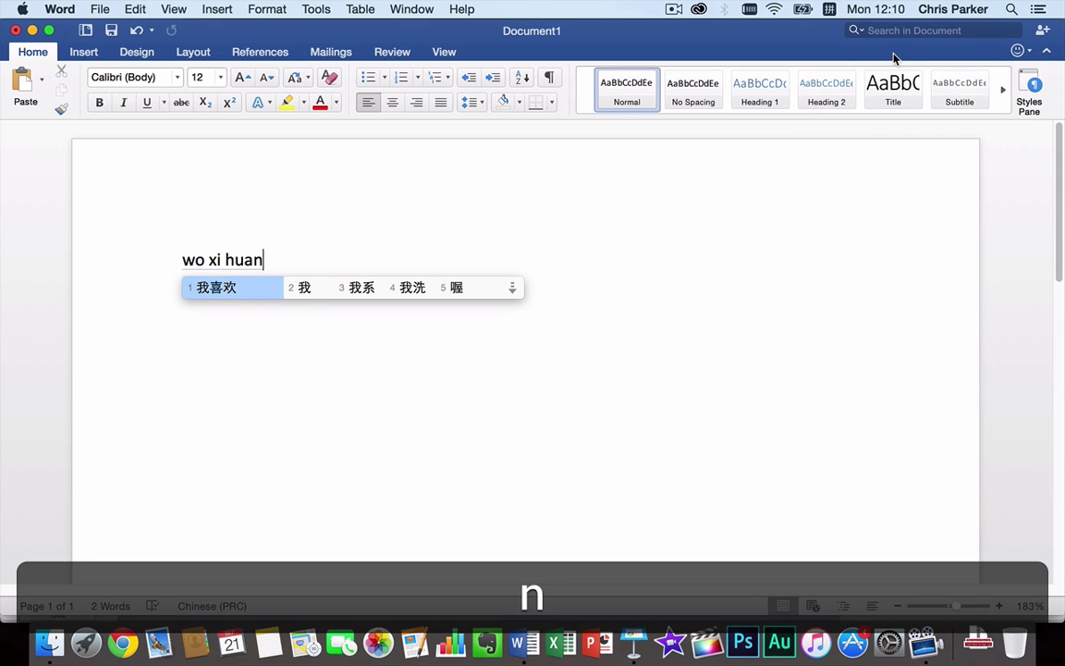
pyautogui.press('space')
pyautogui.write('ni')
pyautogui.press('space')
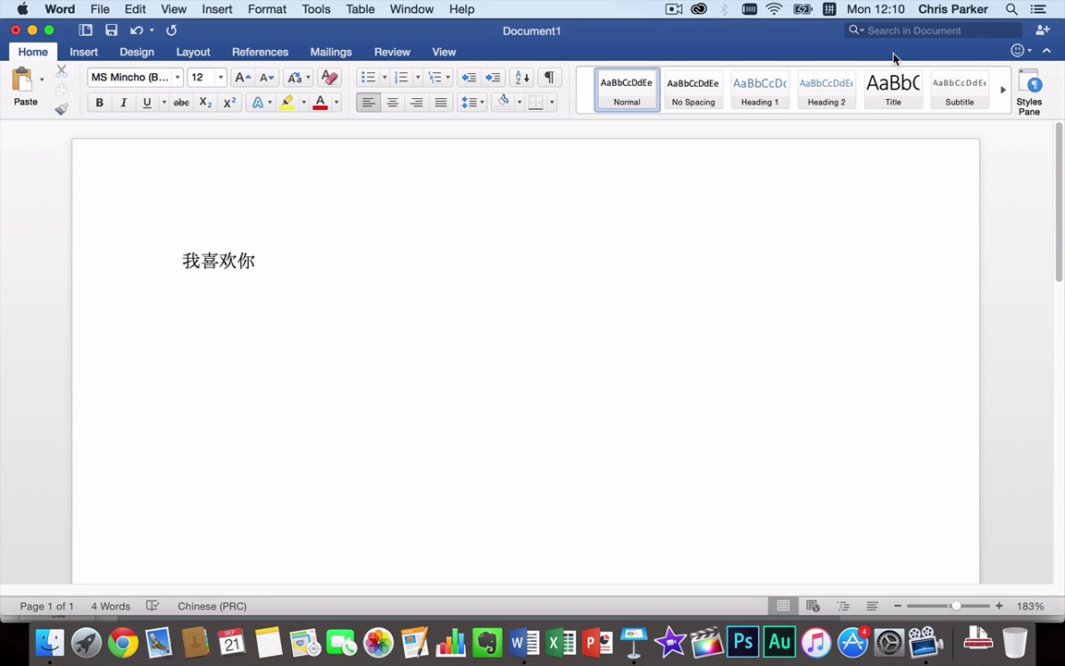
pyautogui.write('xi')
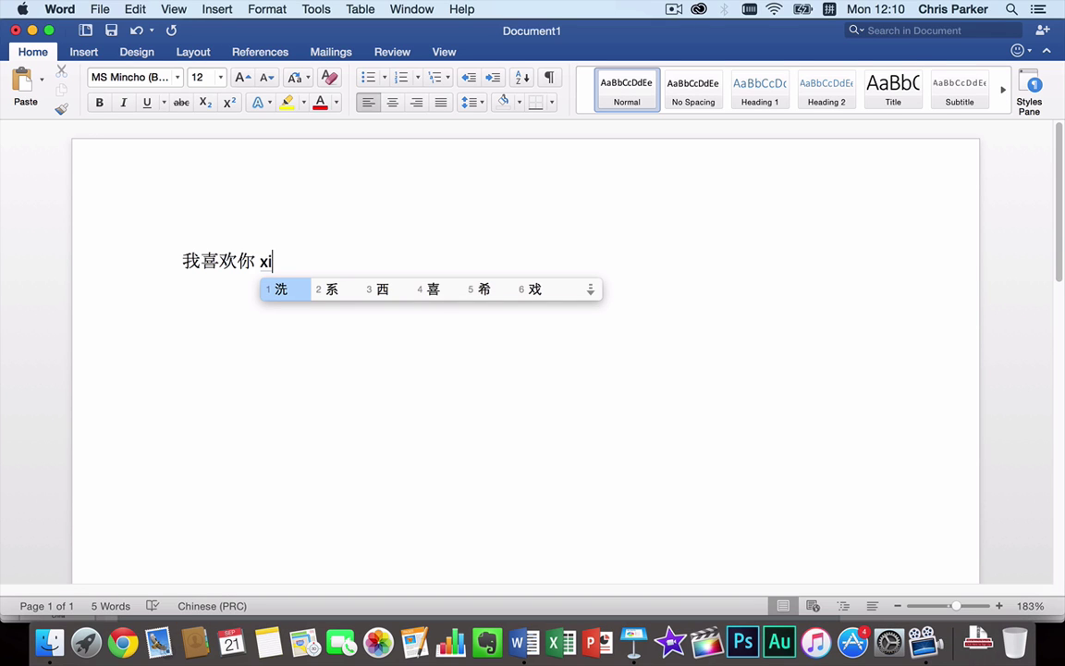
pyautogui.press('space')
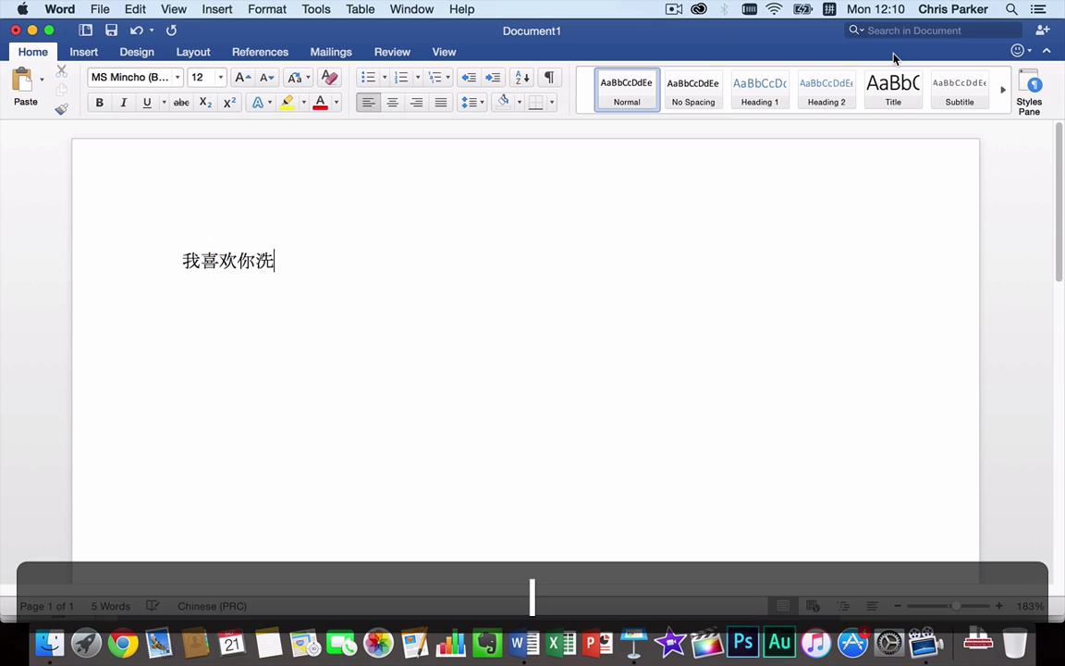
pyautogui.press('BackSpace')
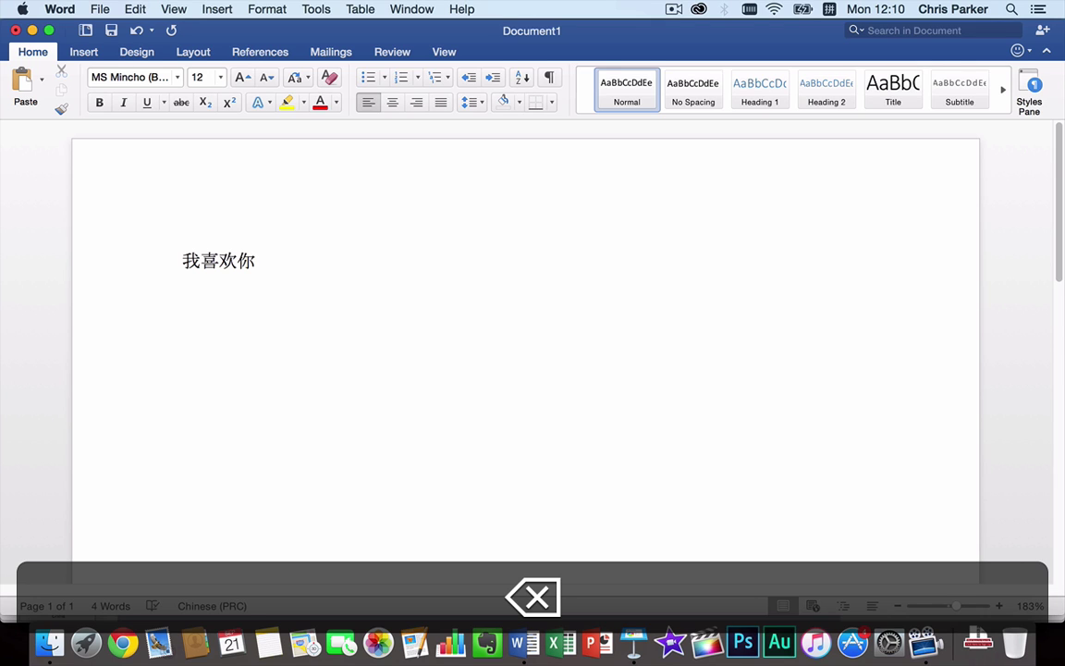
# Switch the input source to Pinyin - Traditional and write 我喜歡你 on a new line below the simplified text
pyautogui.click(829, 9)
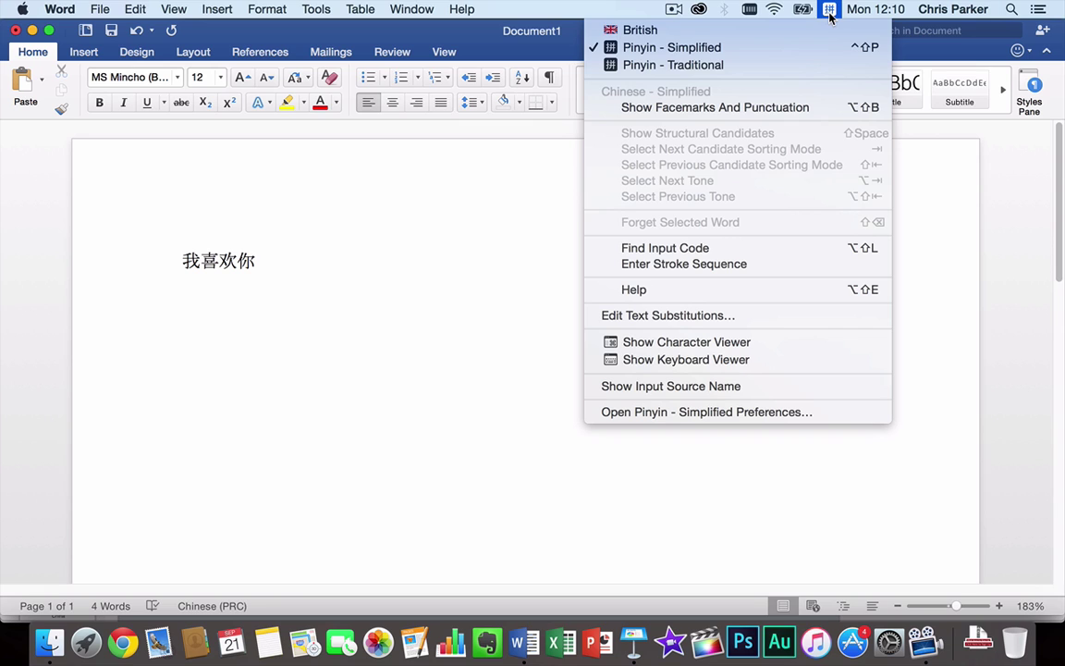
pyautogui.click(646, 68)
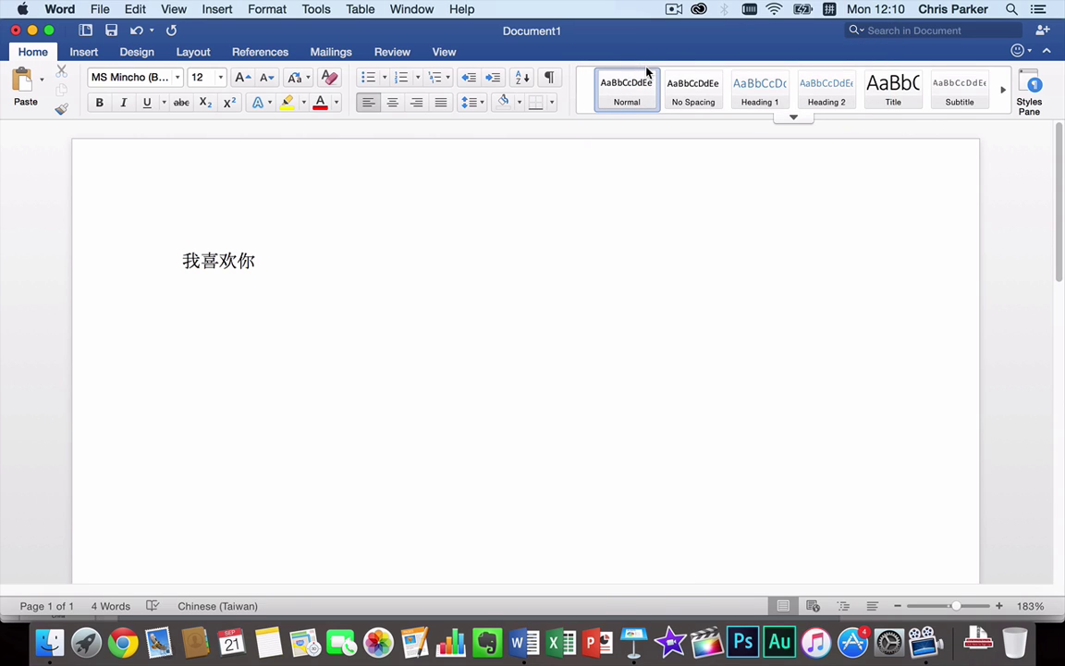
pyautogui.press('Return')
pyautogui.write('wo xi huan ni')
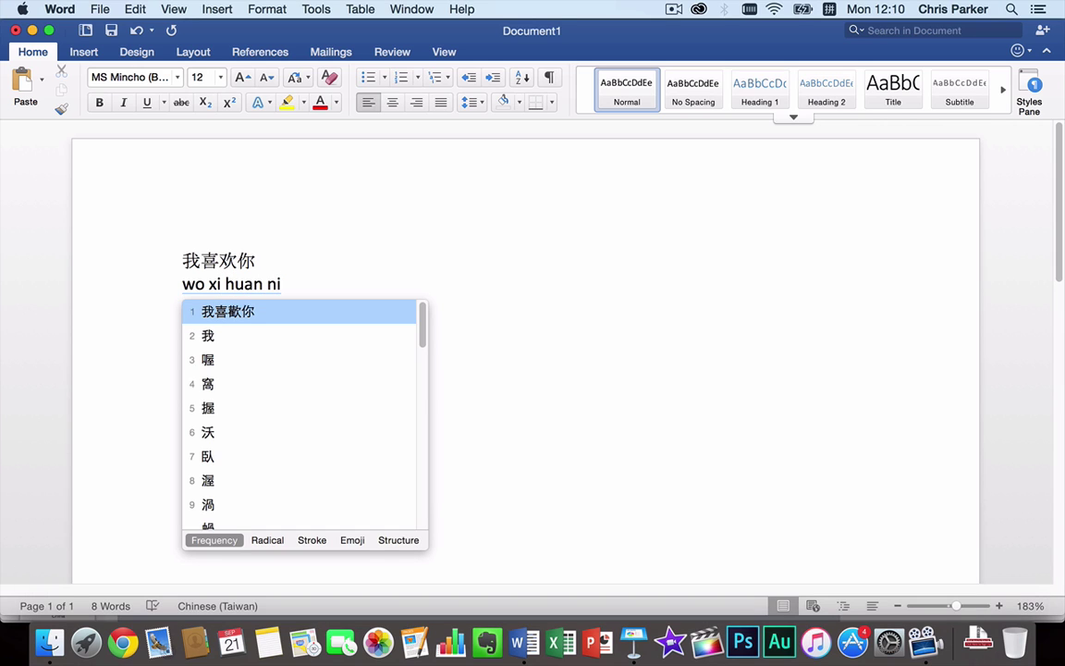
pyautogui.press('space')
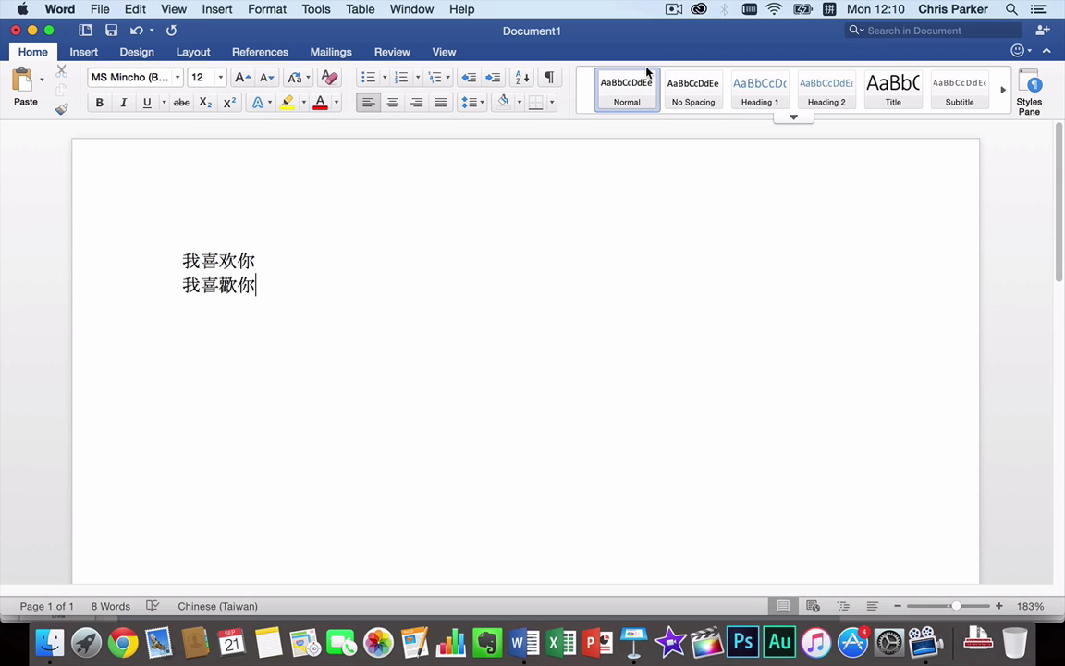
pyautogui.press('BackSpace')
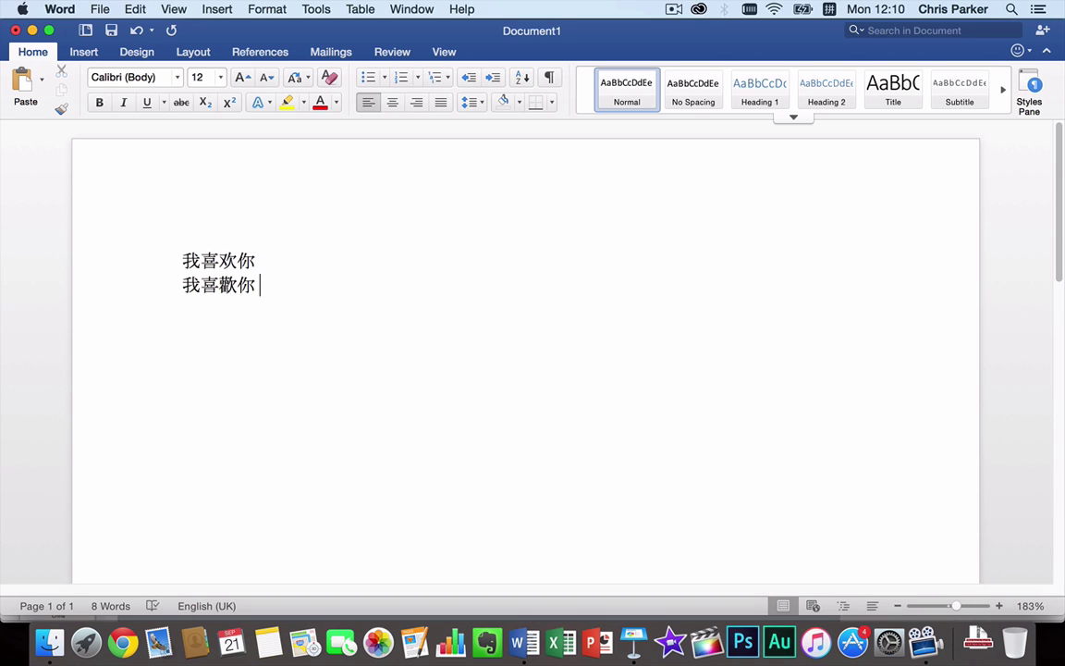
# Switch the input source to British and write hello after the traditional Chinese text on the second line
pyautogui.press('super+space')
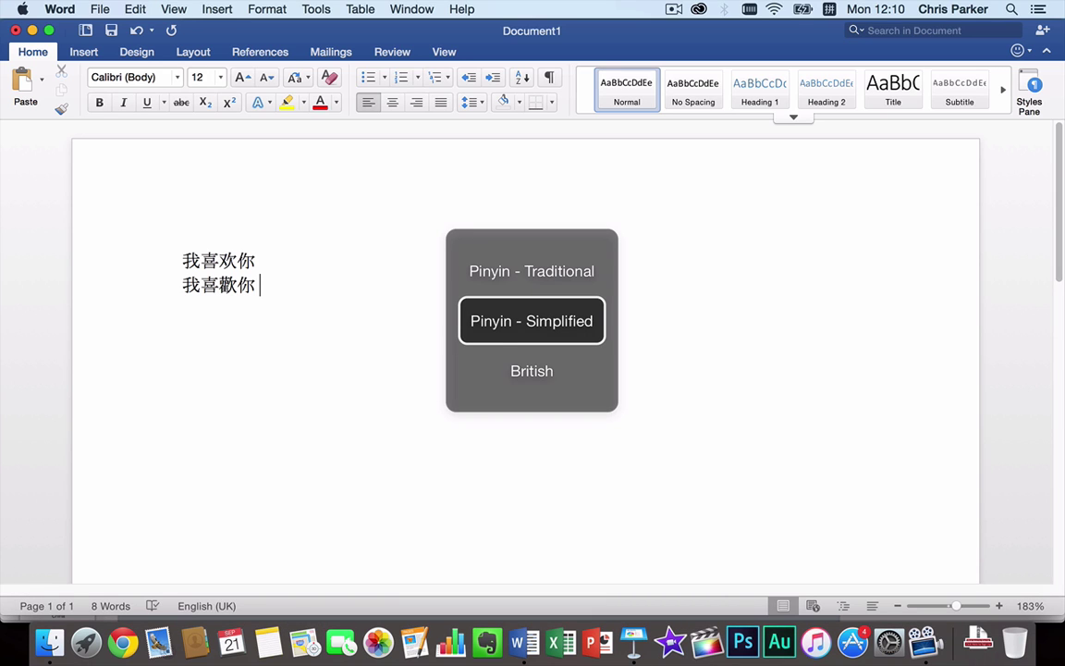
pyautogui.press('super+BackSpace')
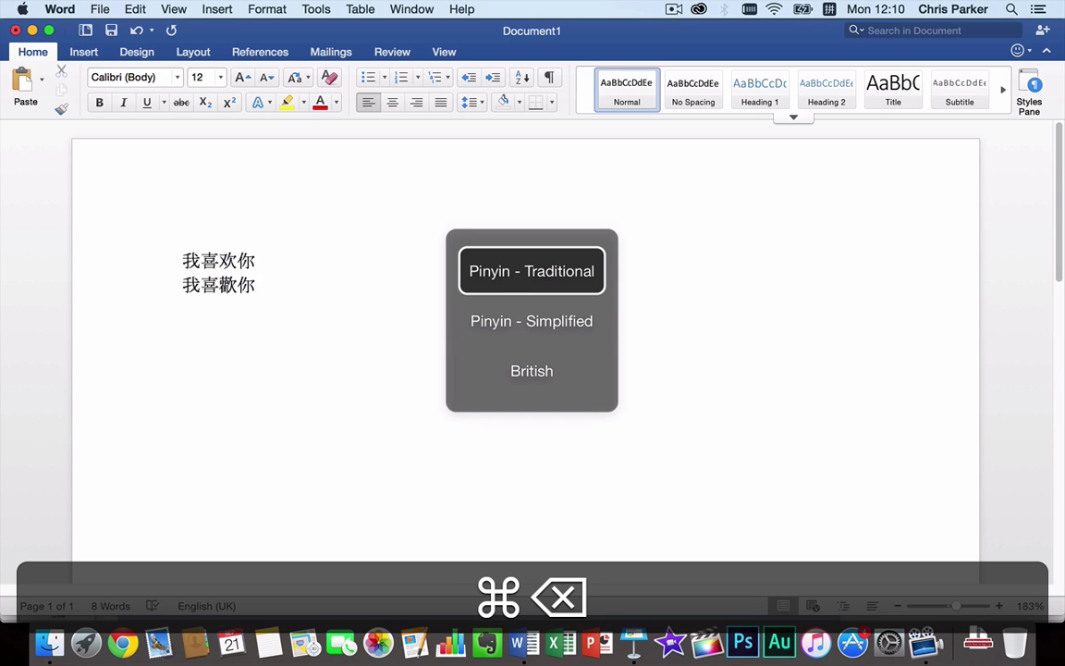
pyautogui.press('super+BackSpace')
pyautogui.press('super+BackSpace')
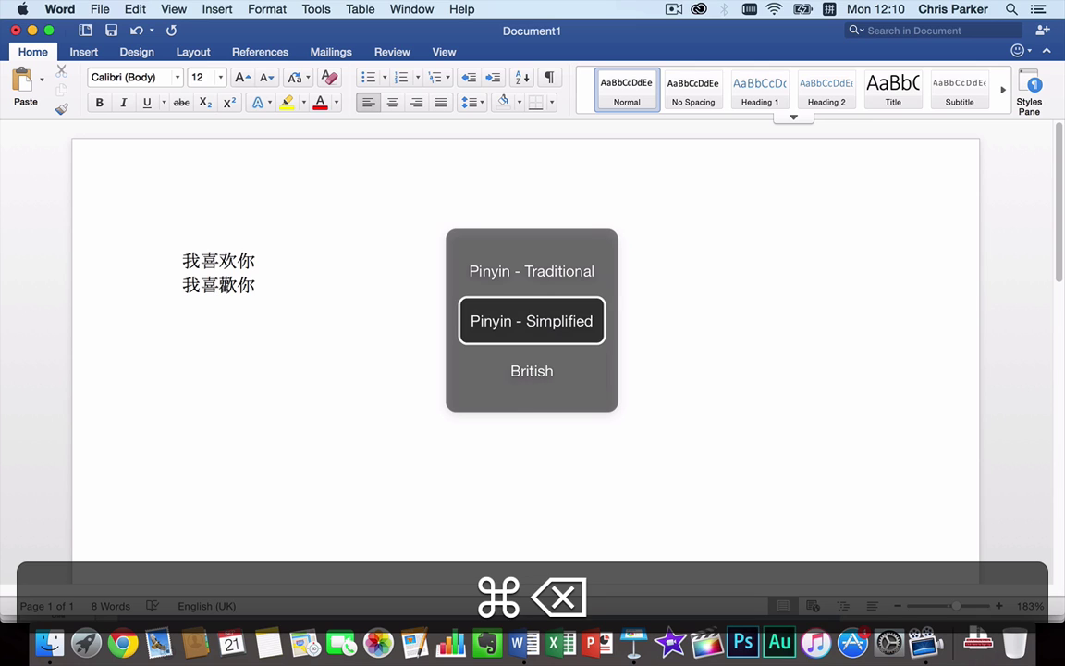
pyautogui.press('super+BackSpace')
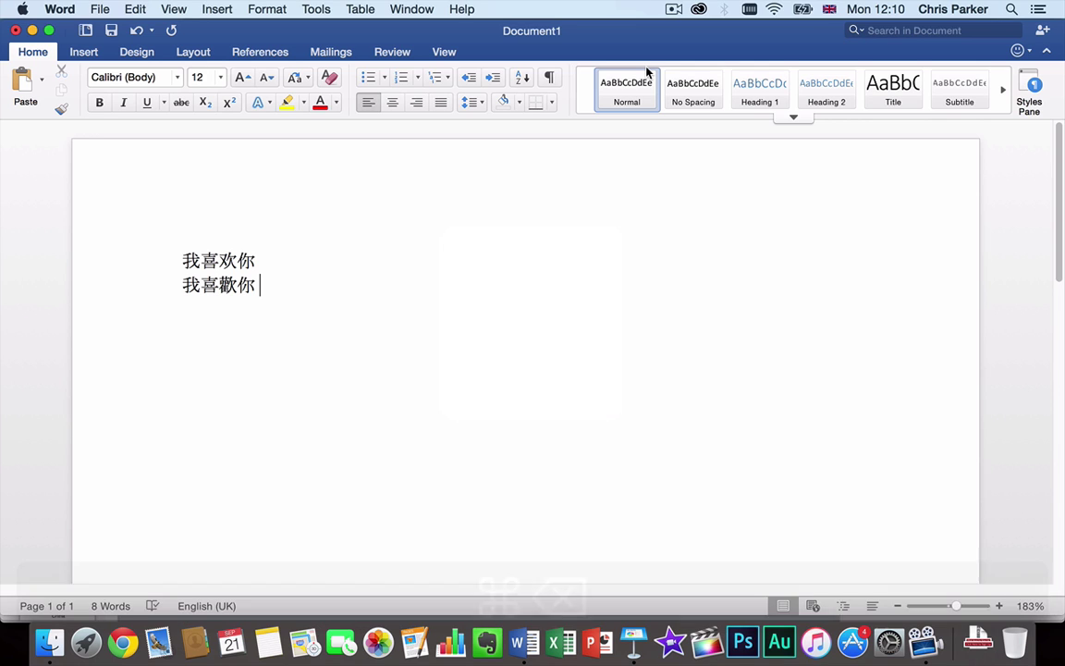
pyautogui.write('hello')
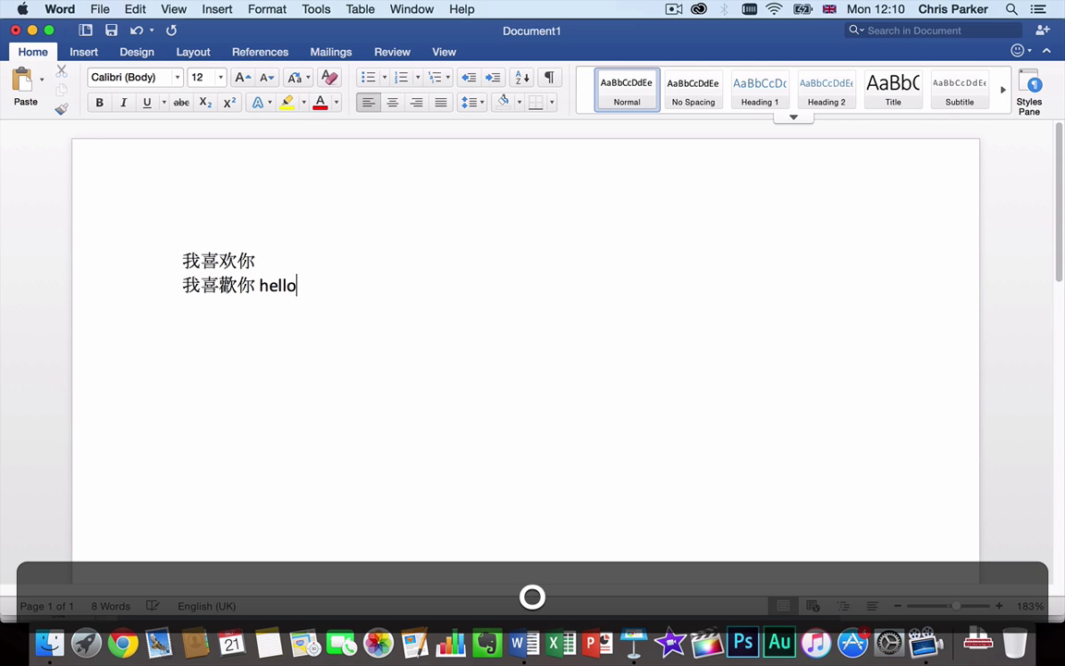
# Switch the input source to Pinyin - Traditional, add 你好 after hello, and return the input source to British
pyautogui.press('super+BackSpace')
pyautogui.press('super+BackSpace')
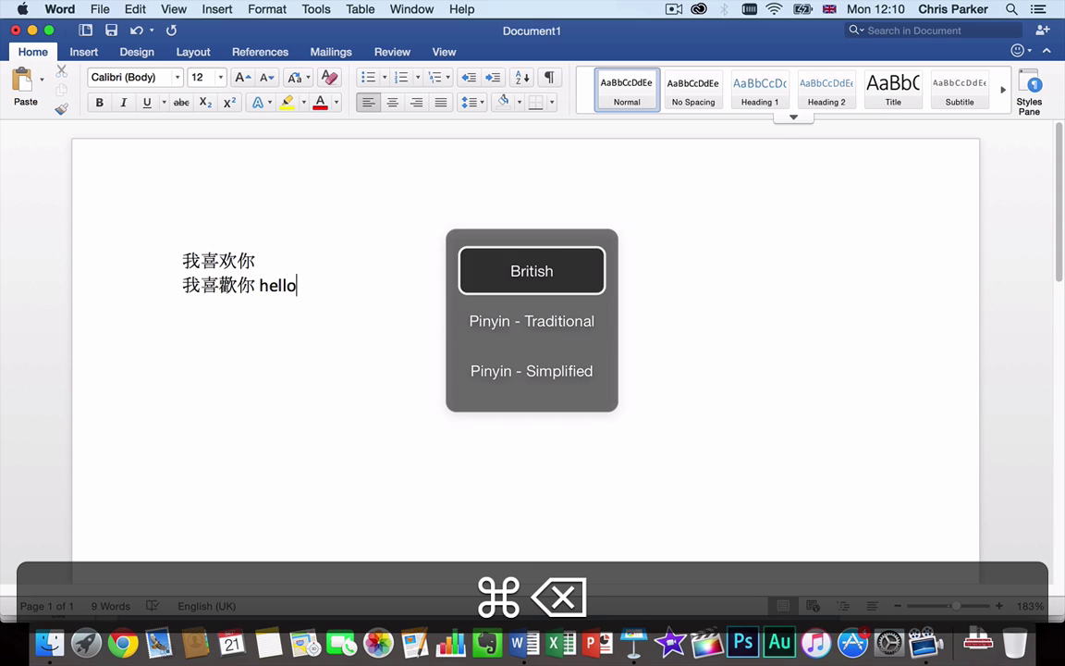
pyautogui.press('super+BackSpace')
pyautogui.write('nihao')
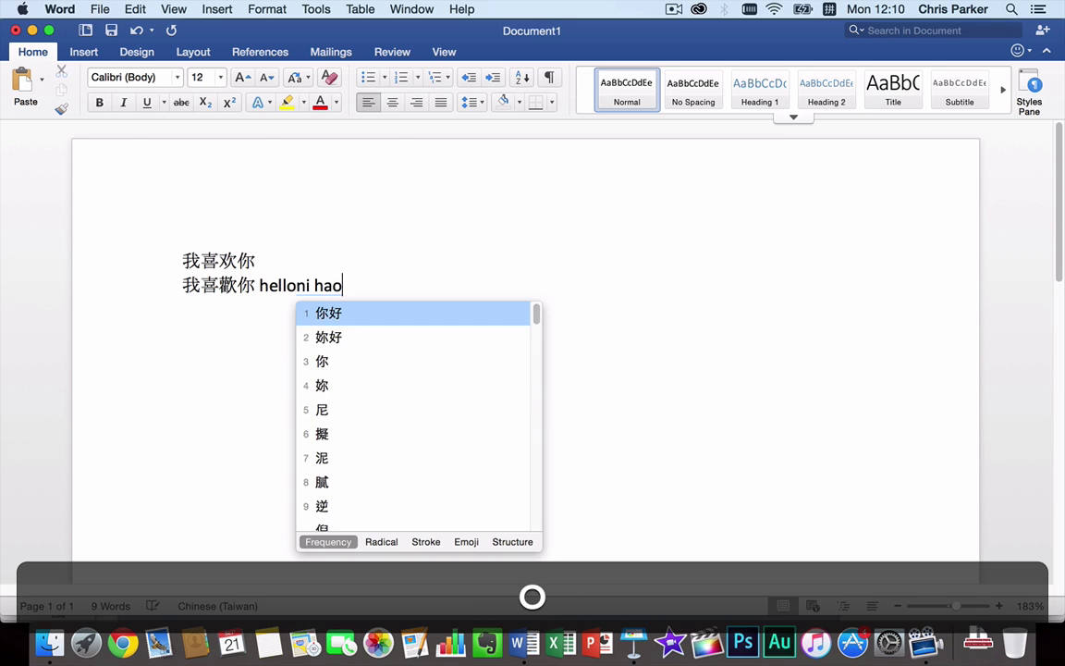
pyautogui.write('1')
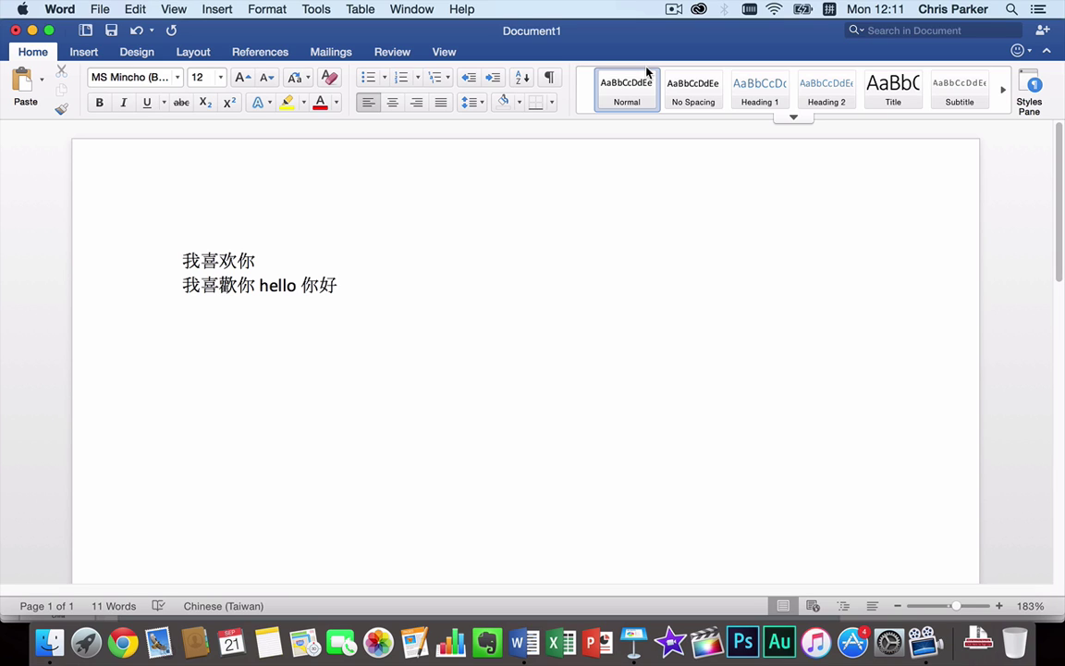
pyautogui.press('shift+super+BackSpace')
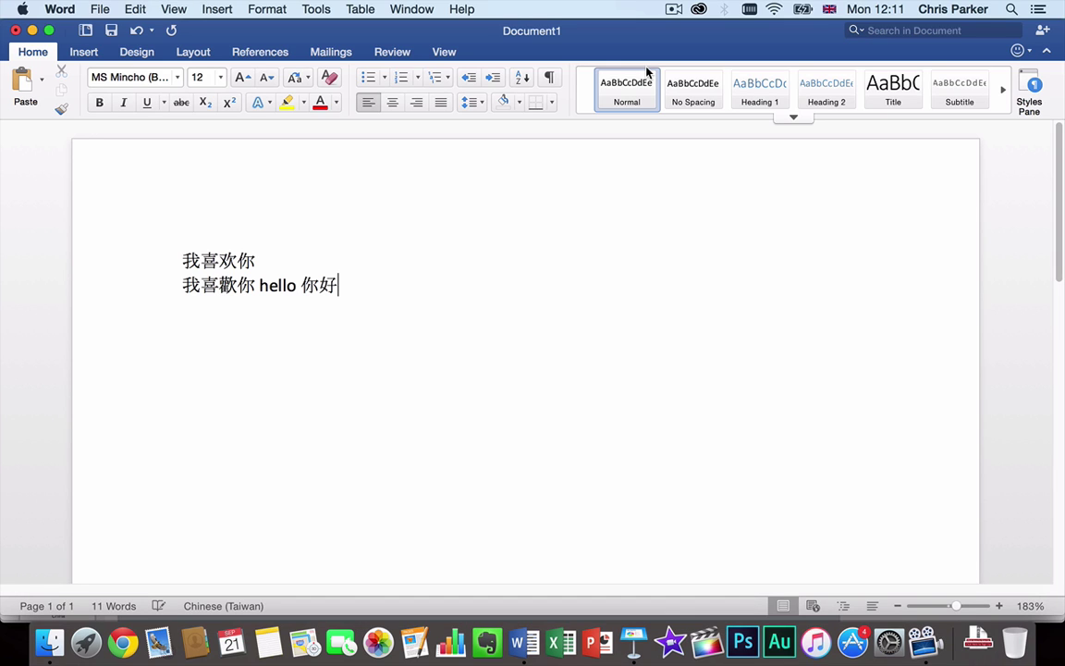